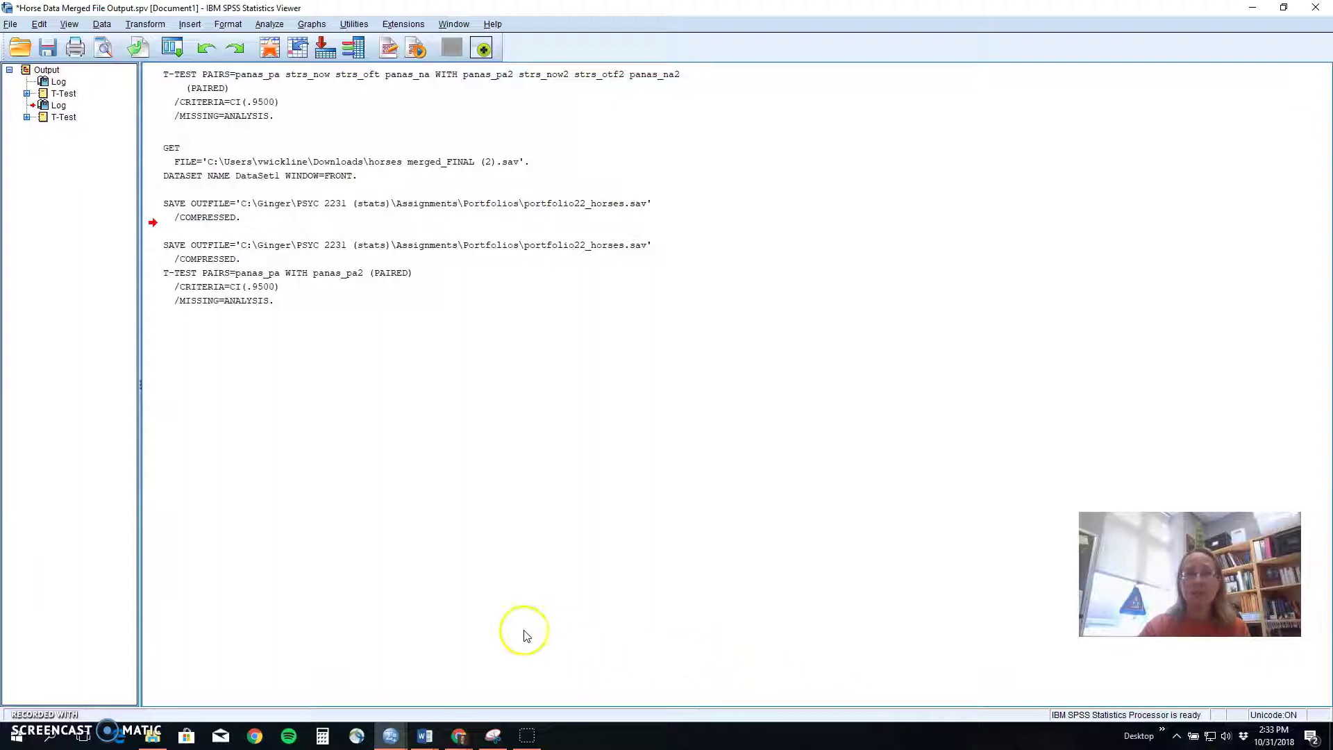
Bring the portfolio22_horses.sav Data Editor to the front from the taskbar
{"action": "left_click", "coordinate": [389, 734]}
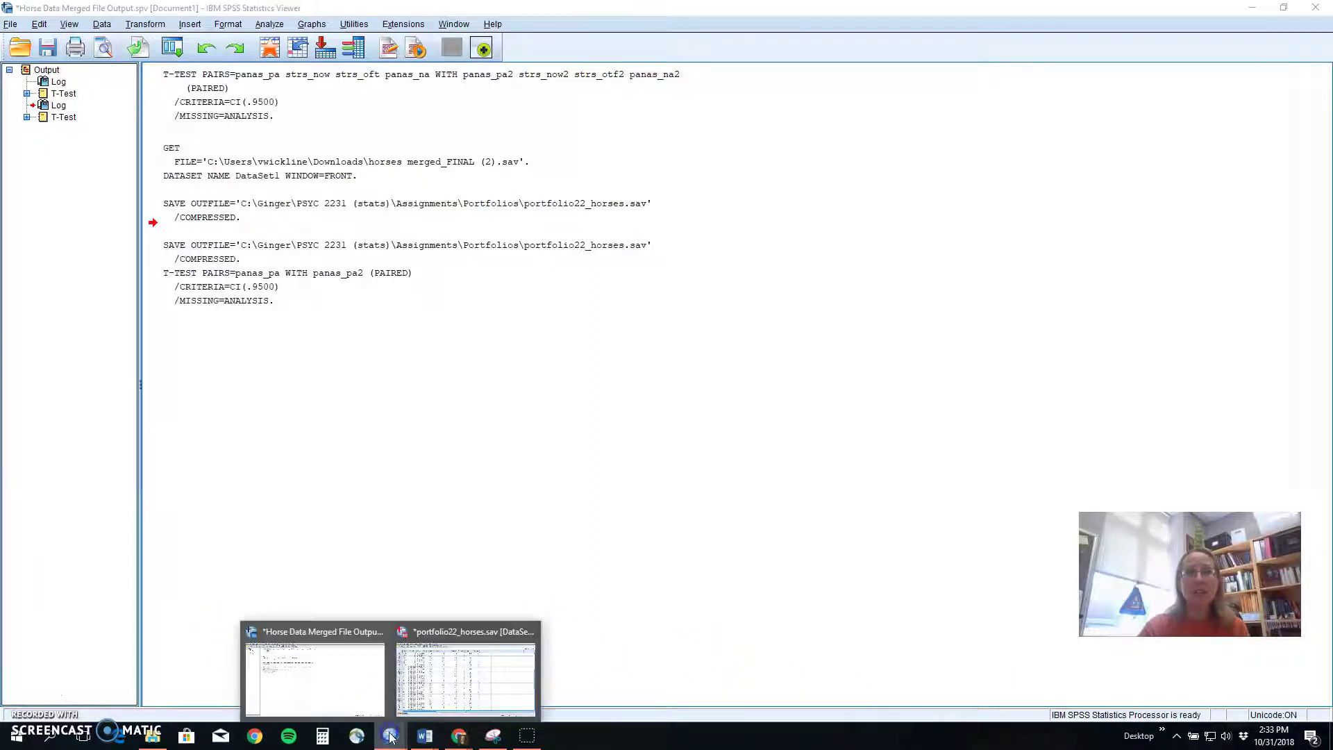
{"action": "left_click", "coordinate": [465, 646]}
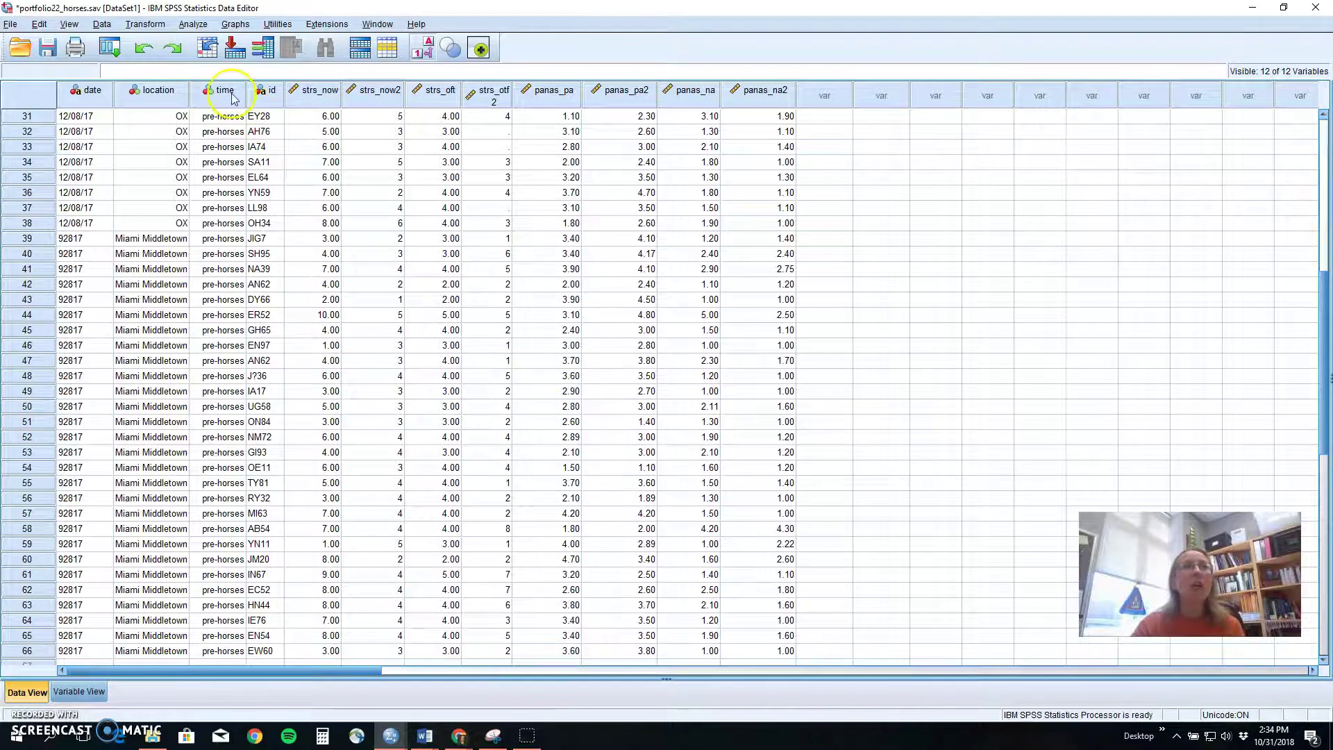
Open the Paired-Samples T Test dialog from Analyze > Compare Means
{"action": "left_click", "coordinate": [193, 24]}
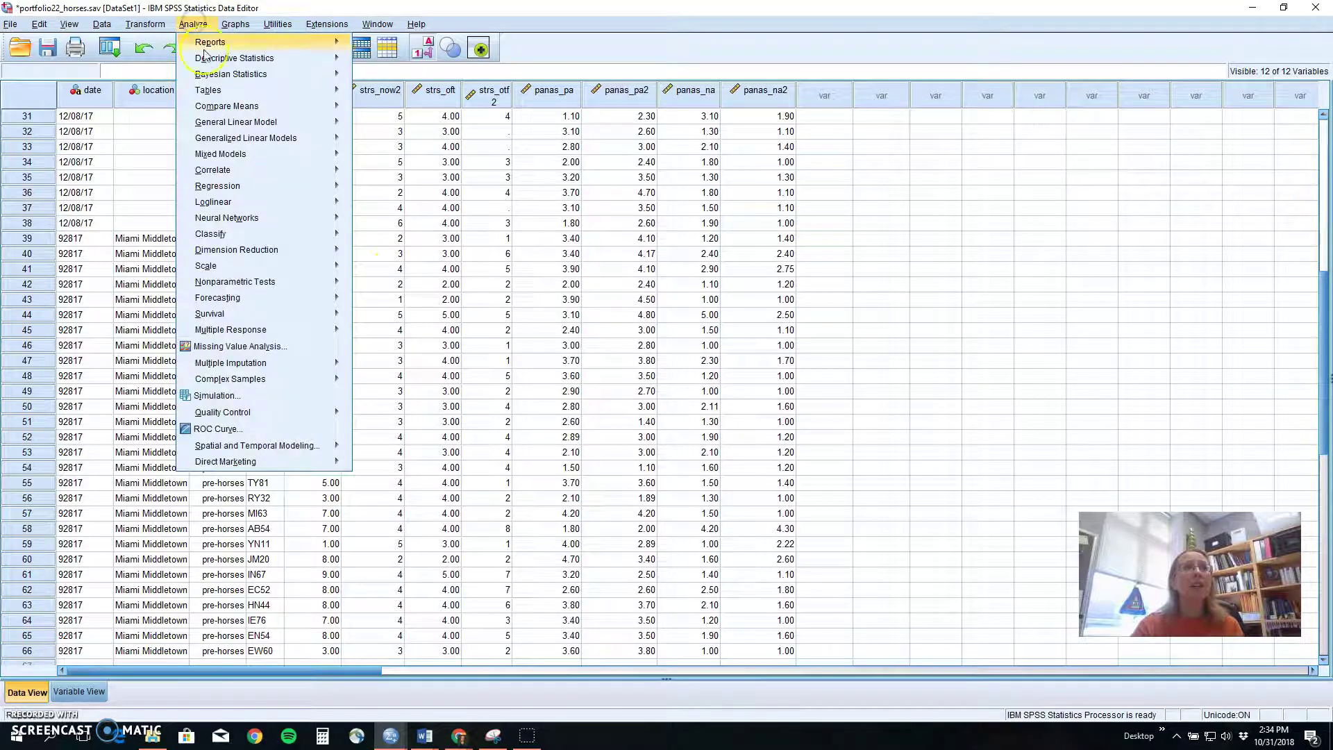
{"action": "mouse_move", "coordinate": [221, 108]}
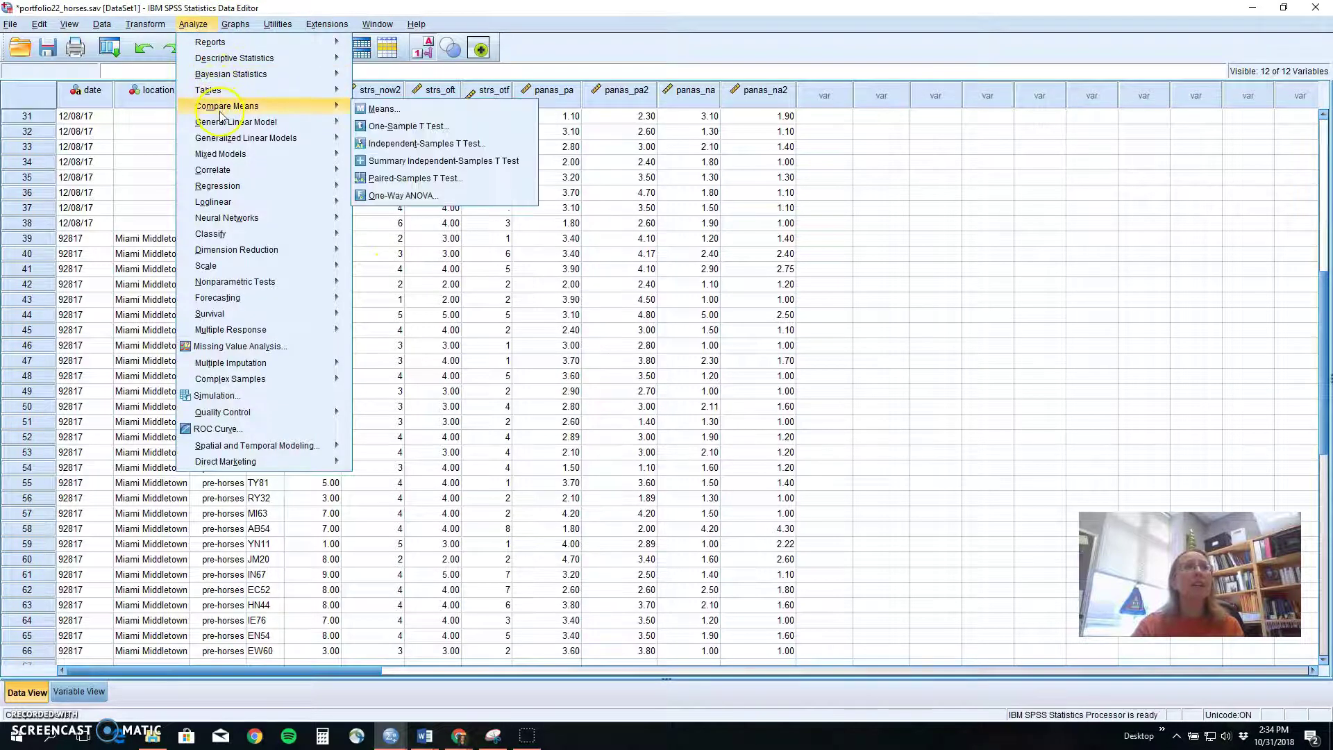
{"action": "left_click", "coordinate": [407, 182]}
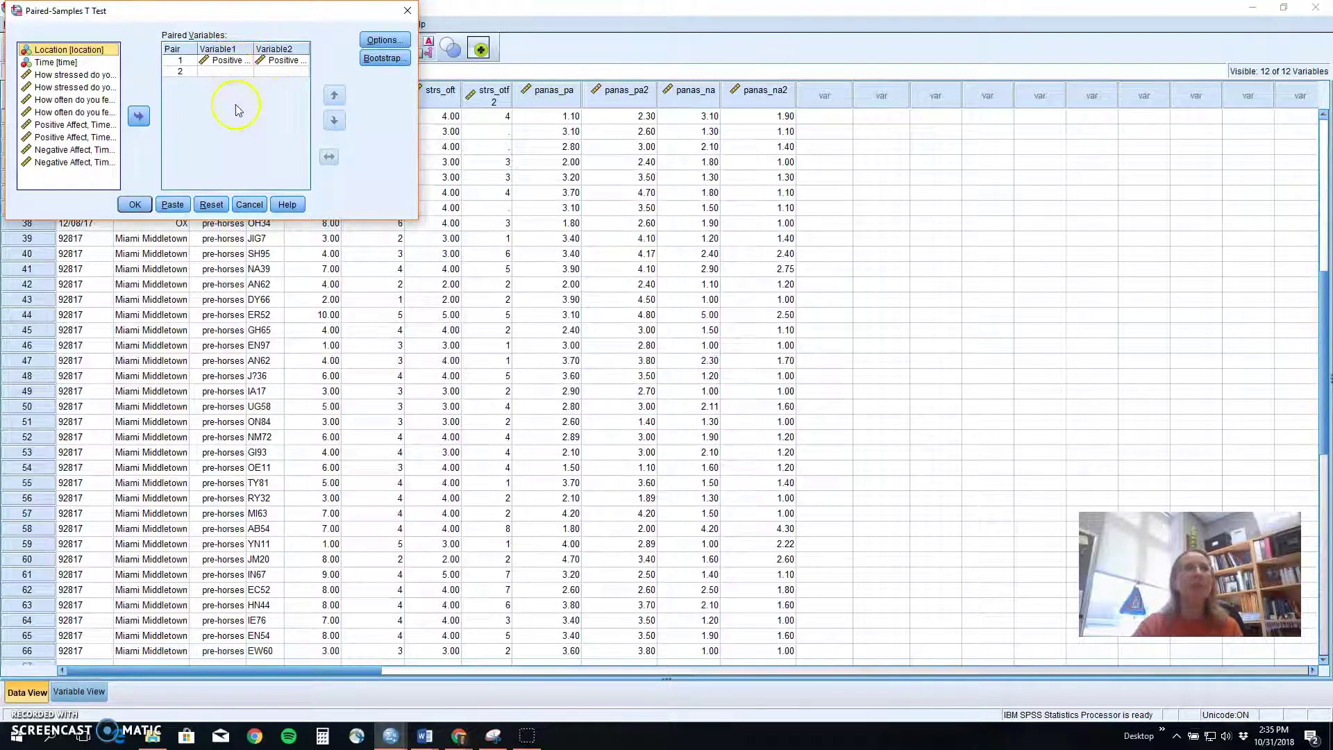
Reset the dialog, pair Positive Affect Time 1 with Time 2, and run the t-test
{"action": "left_click", "coordinate": [212, 204]}
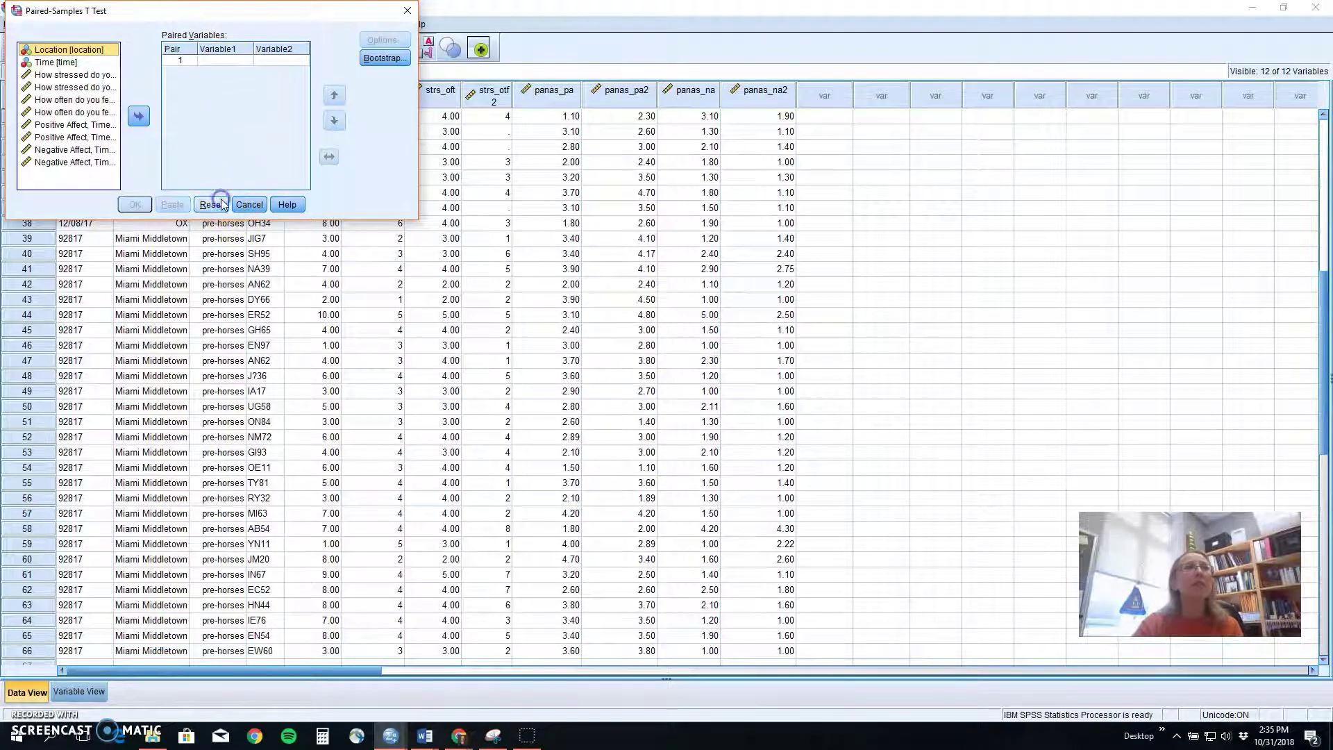
{"action": "left_click", "coordinate": [74, 126]}
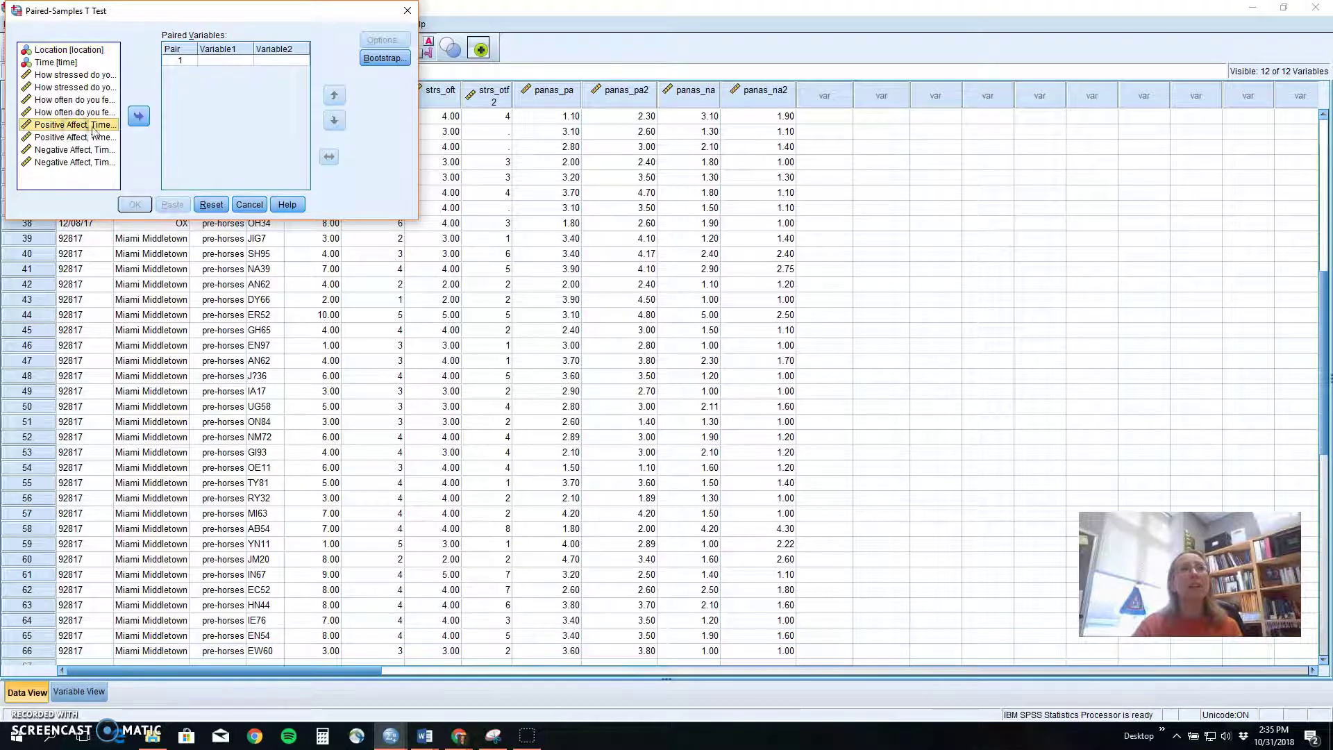
{"action": "left_click", "coordinate": [138, 118]}
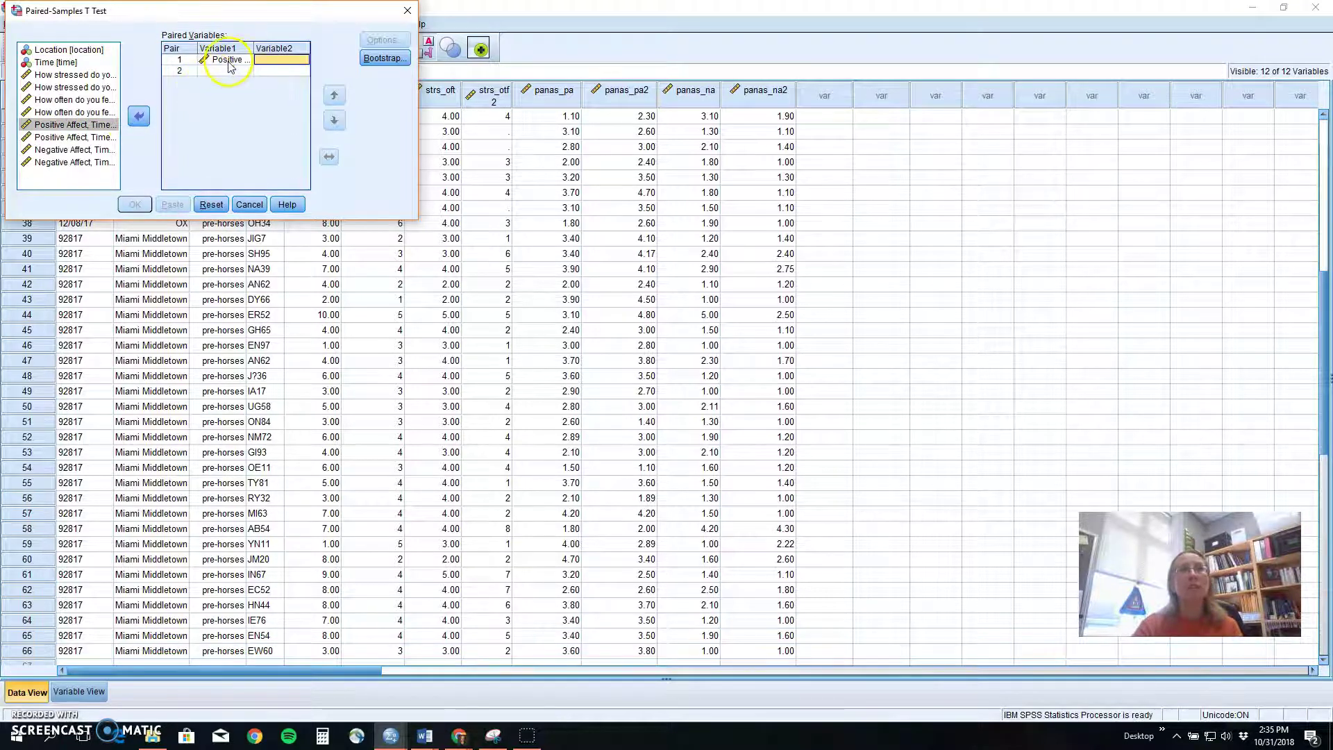
{"action": "left_click", "coordinate": [72, 128]}
{"action": "left_click", "coordinate": [78, 138]}
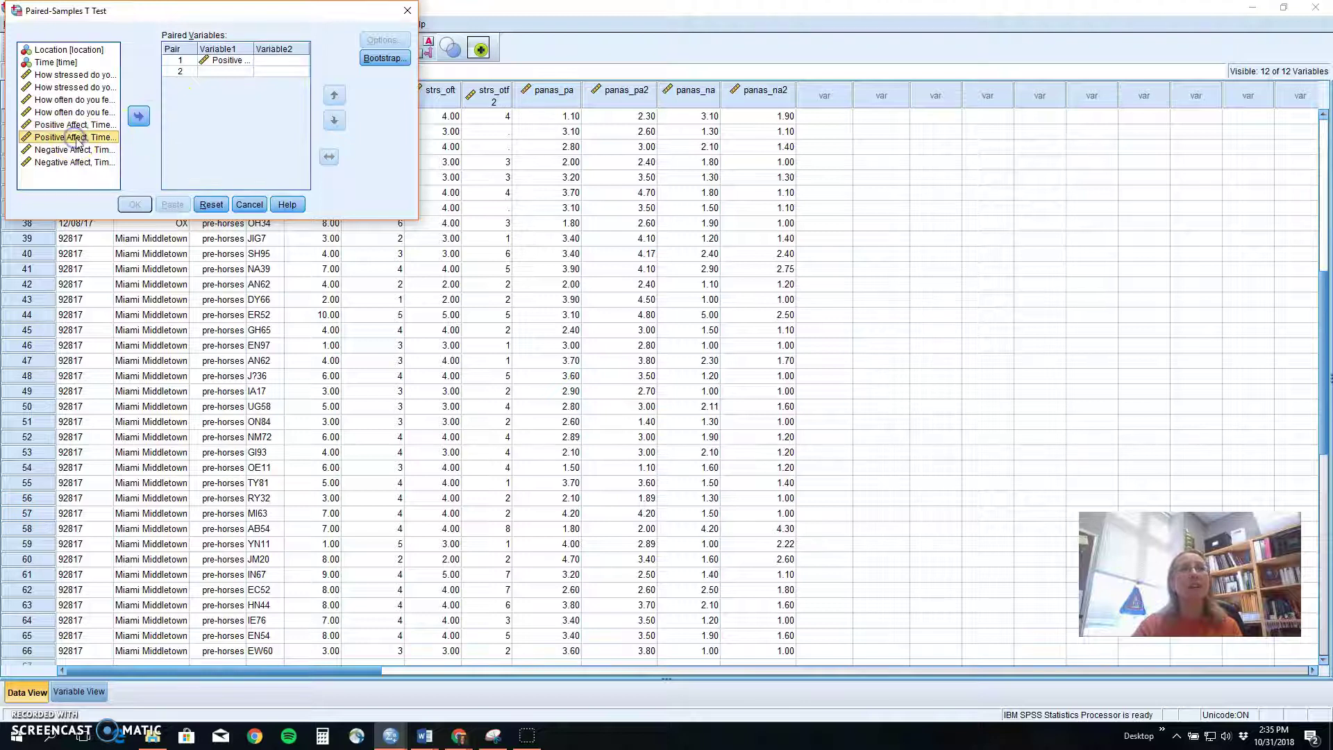
{"action": "left_click", "coordinate": [138, 117]}
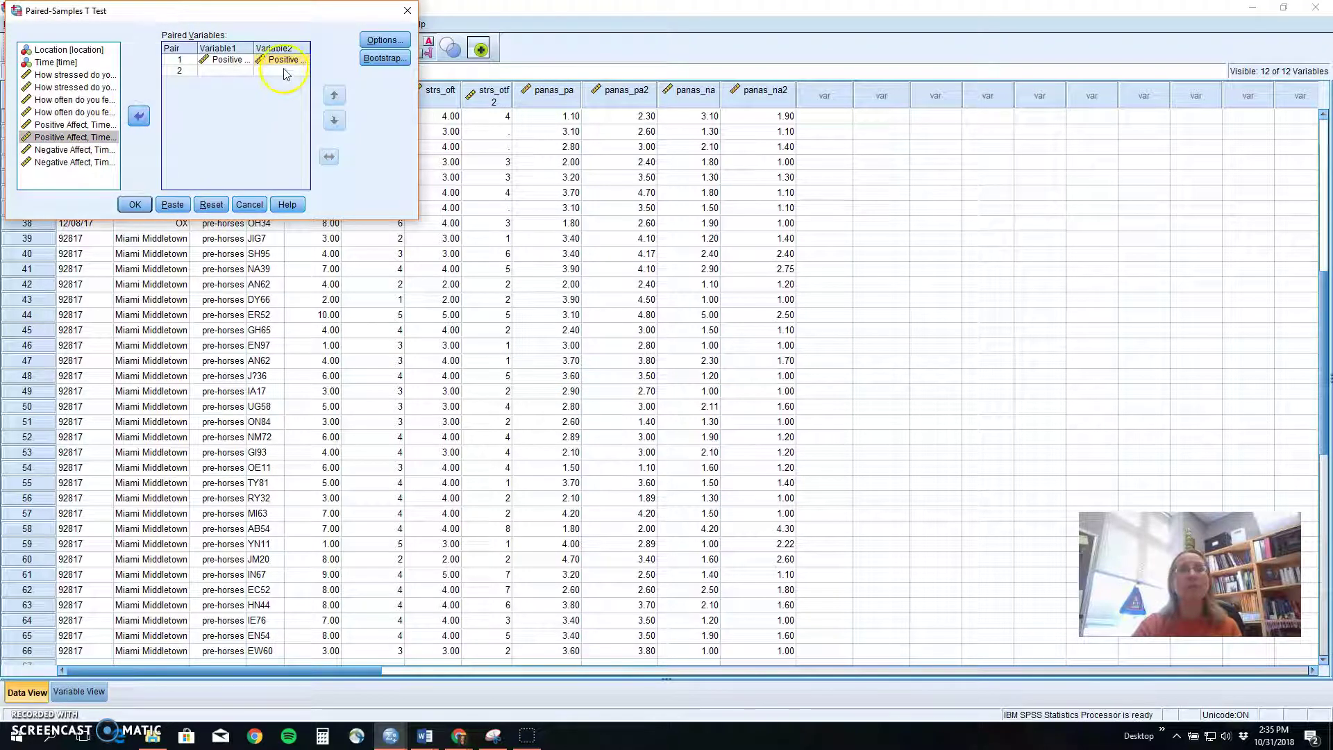
{"action": "left_click", "coordinate": [240, 60]}
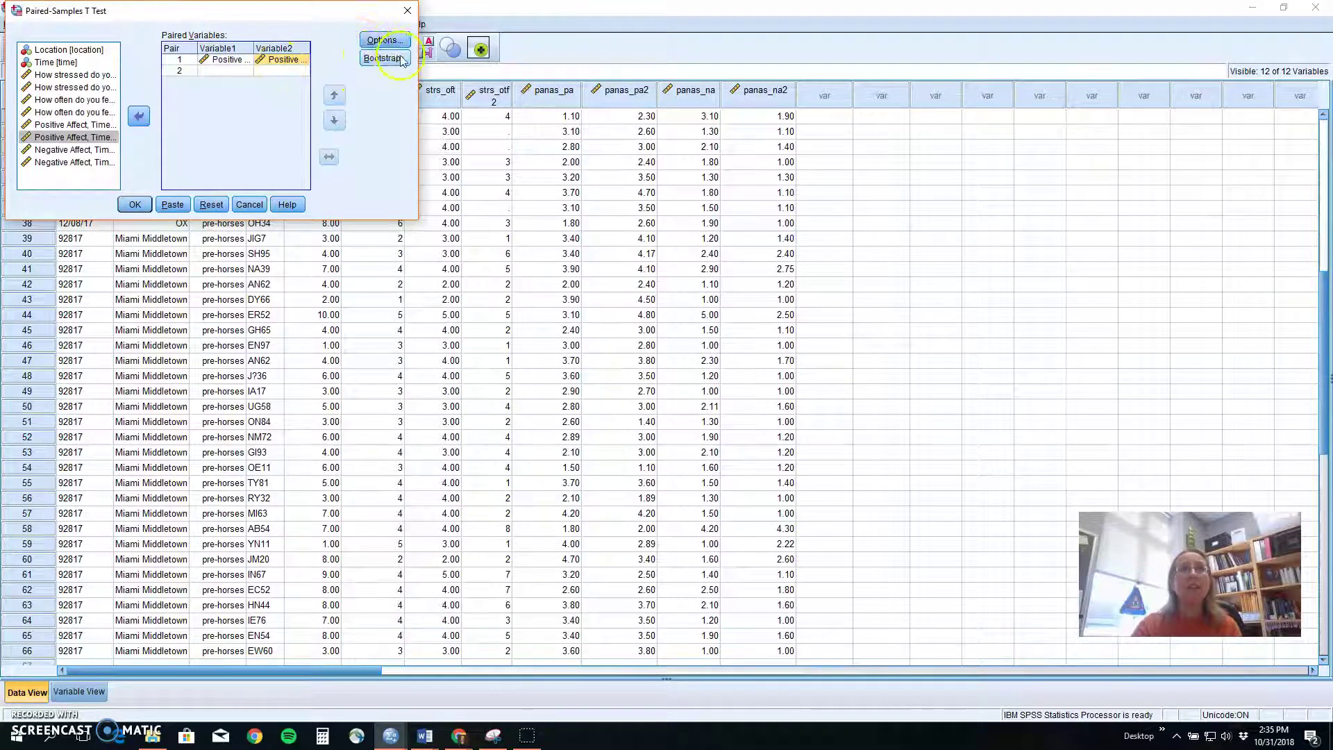
{"action": "left_click", "coordinate": [132, 205]}
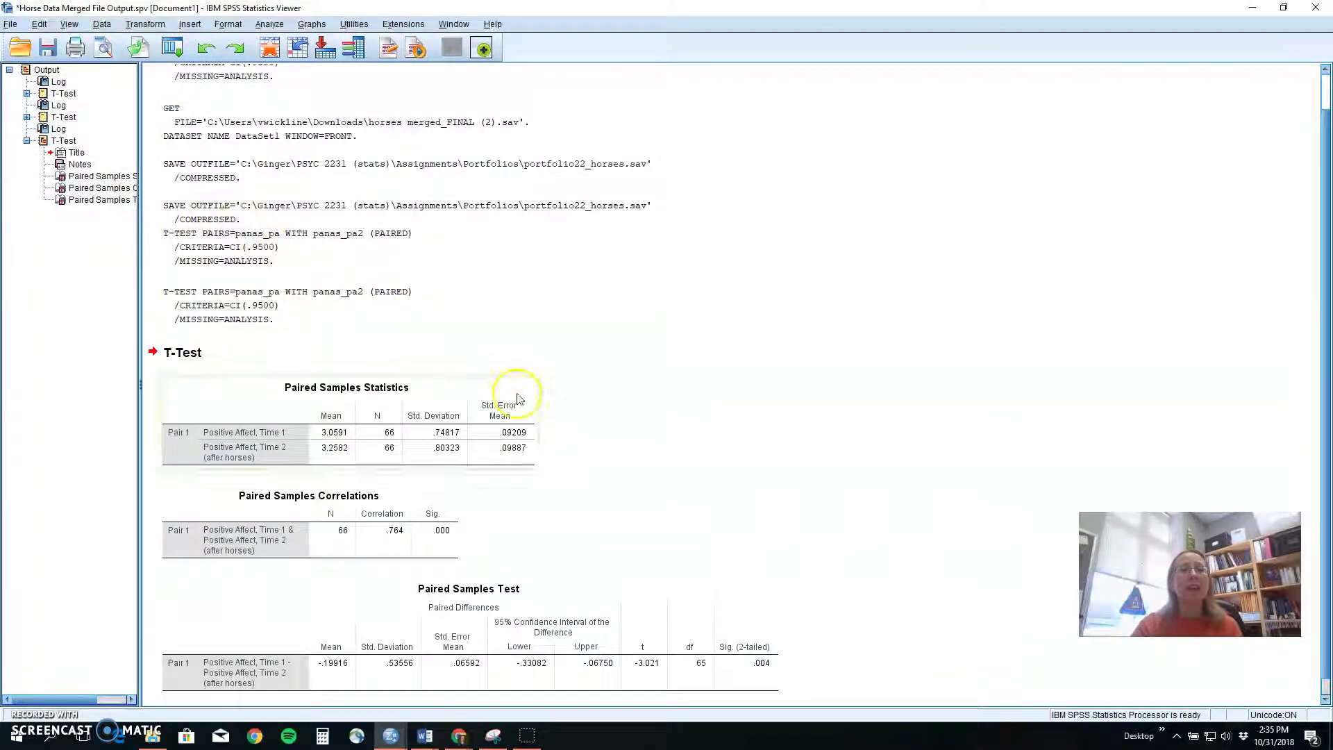
{"action": "scroll", "coordinate": [669, 497], "scroll_direction": "down", "scroll_amount": 1}
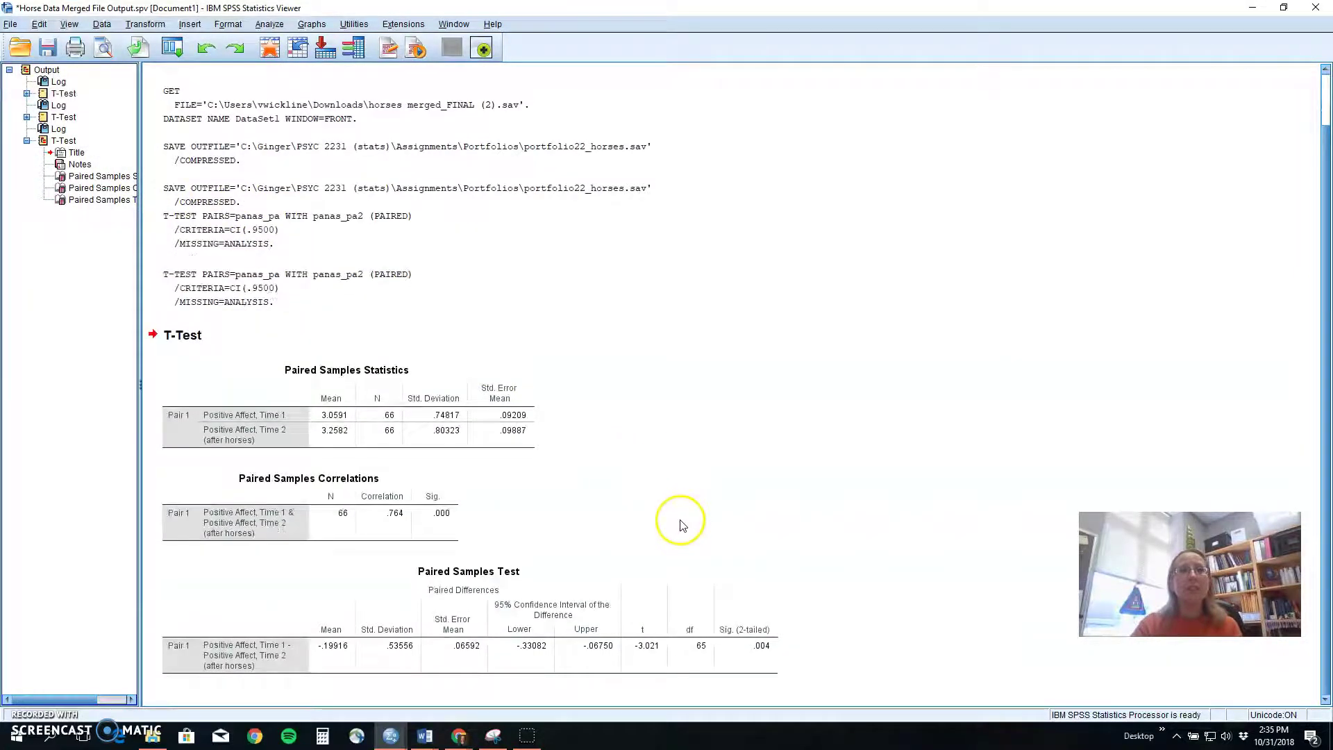
{"action": "left_click", "coordinate": [386, 438]}
{"action": "left_click", "coordinate": [363, 427]}
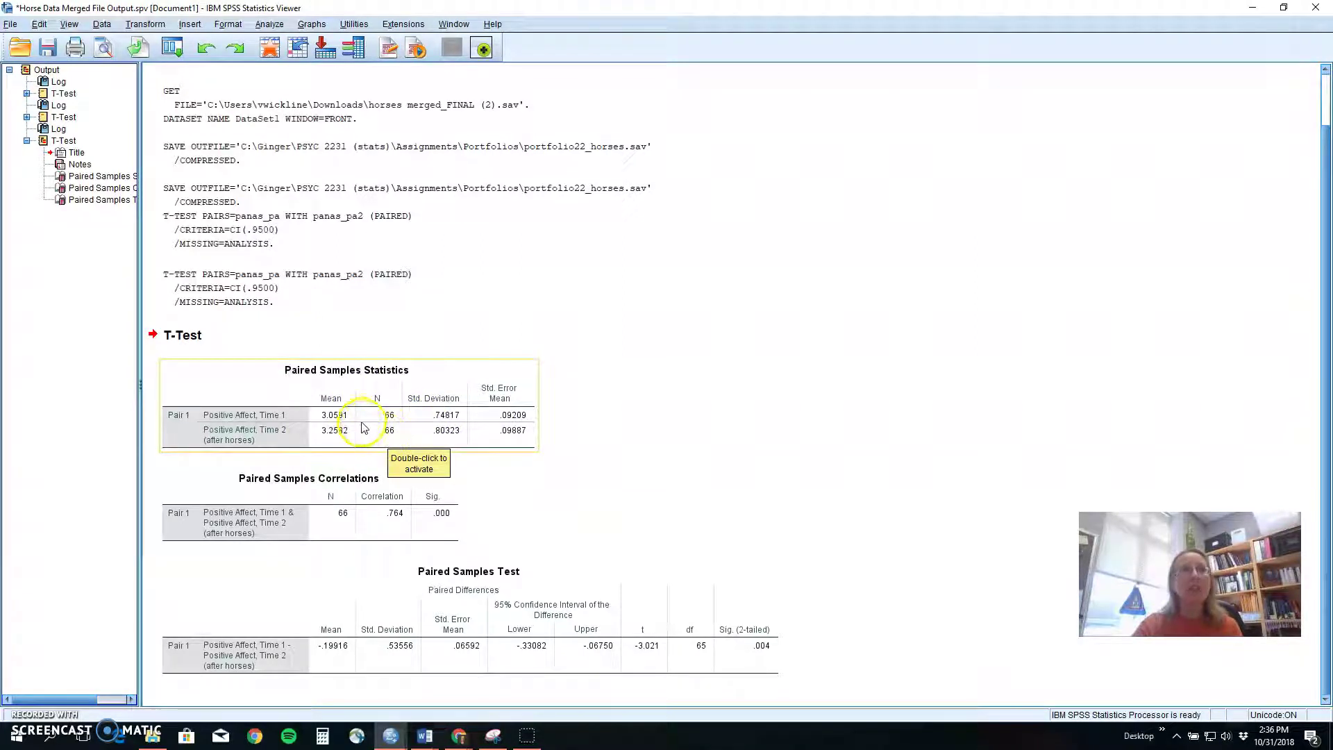
{"action": "left_click", "coordinate": [448, 521]}
{"action": "left_click", "coordinate": [473, 527]}
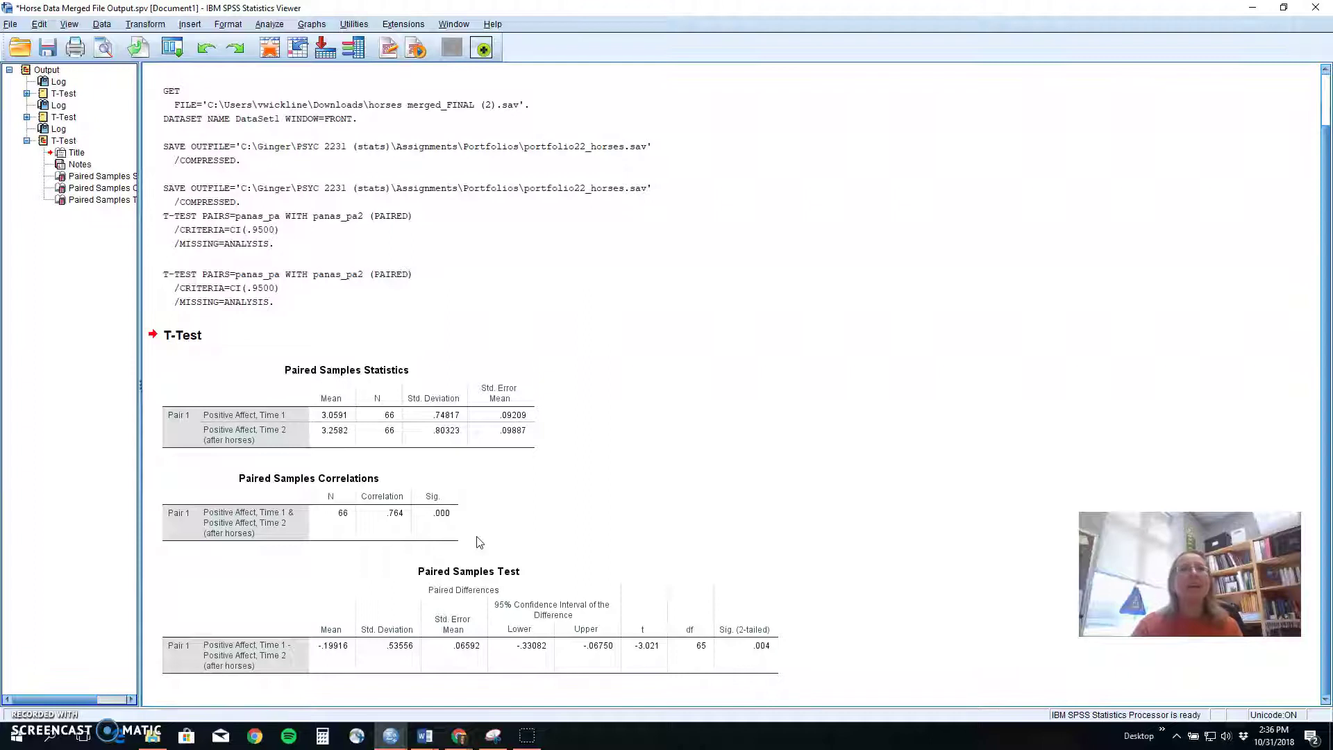
{"action": "left_click", "coordinate": [548, 569]}
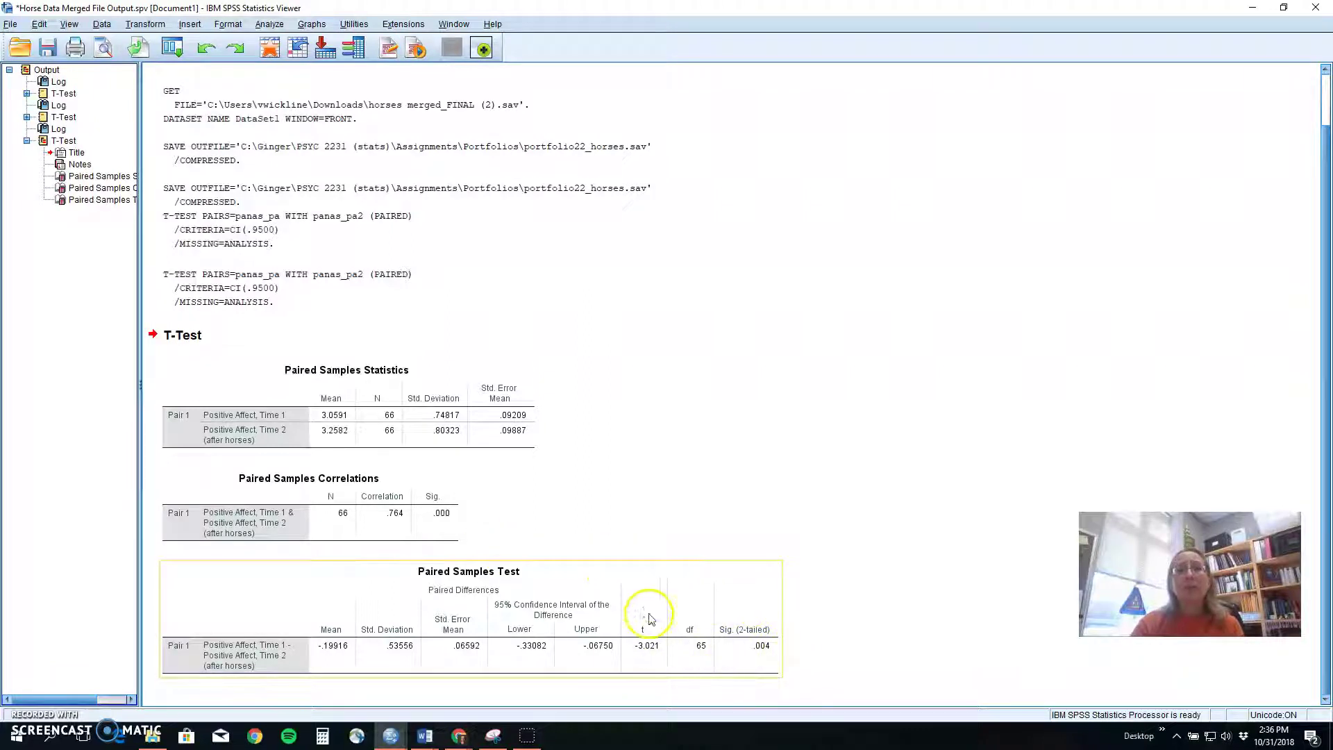
{"action": "left_click", "coordinate": [822, 634]}
{"action": "left_click", "coordinate": [753, 674]}
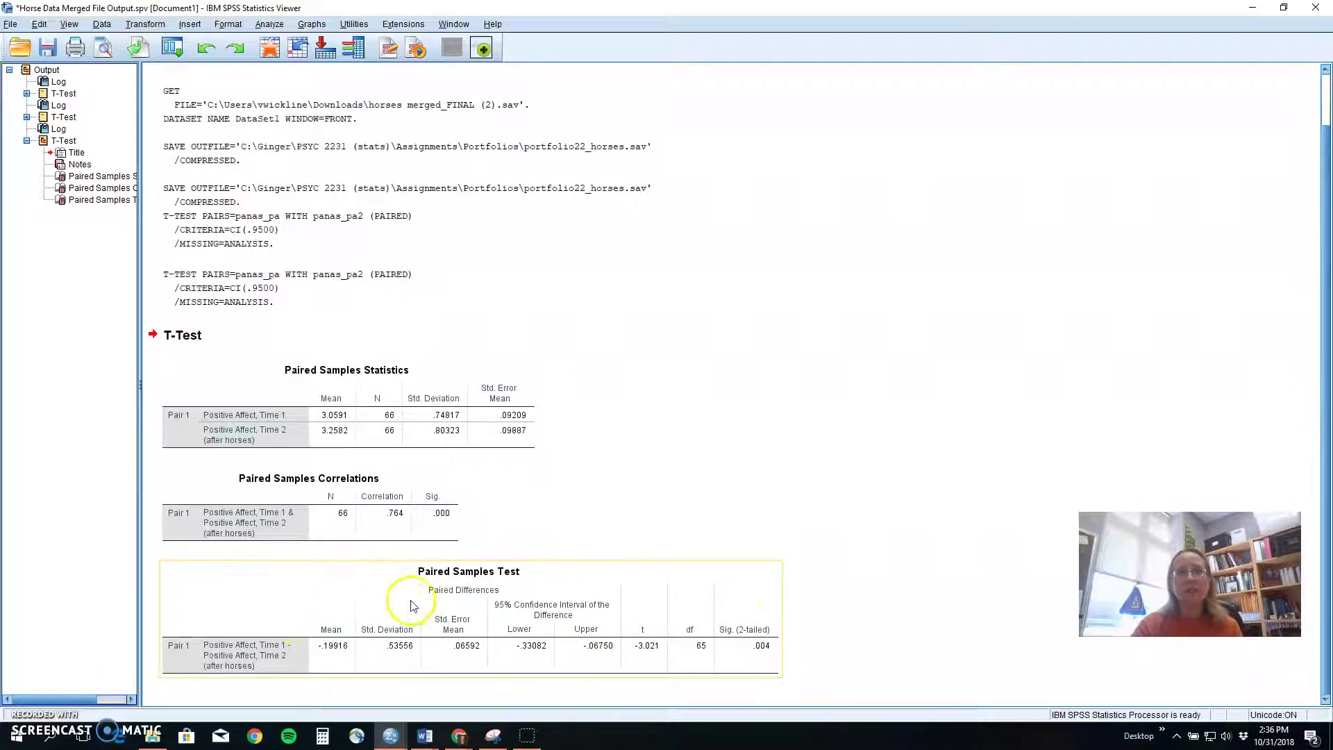
{"action": "left_click", "coordinate": [370, 697]}
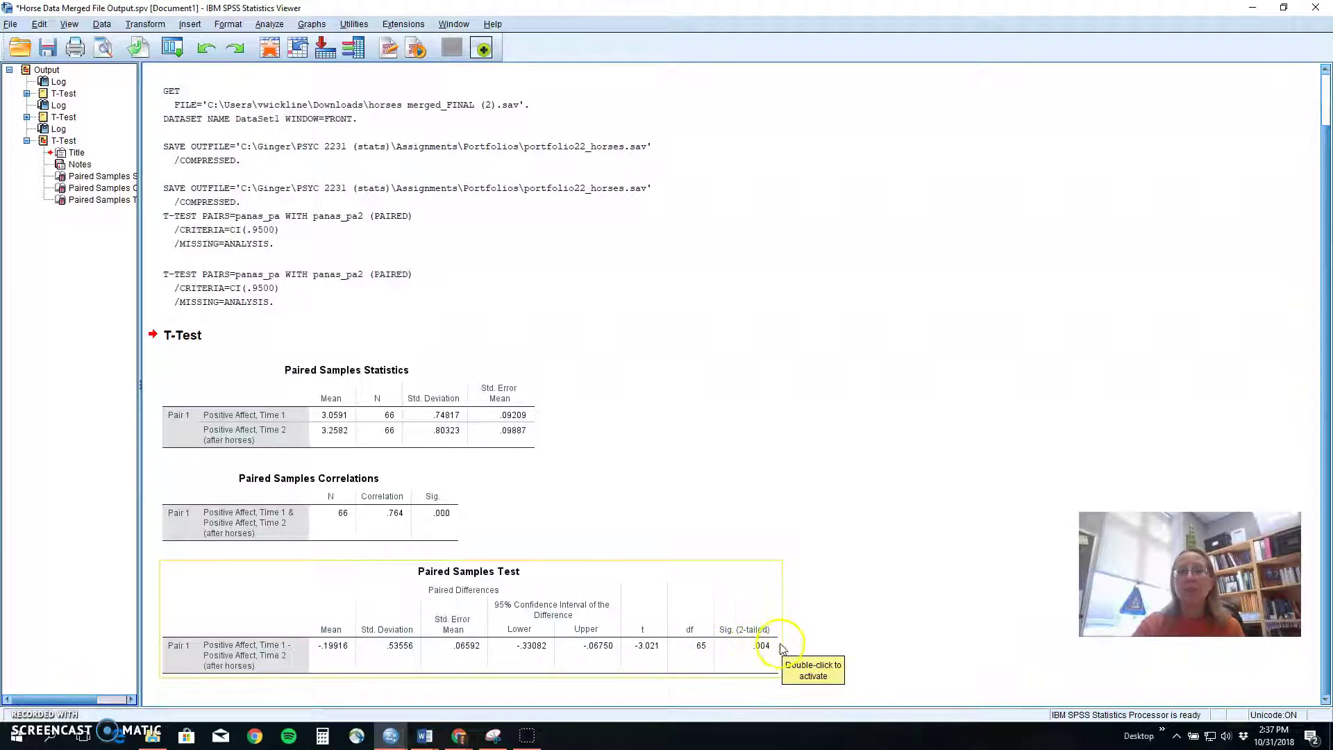
{"action": "left_click", "coordinate": [823, 601]}
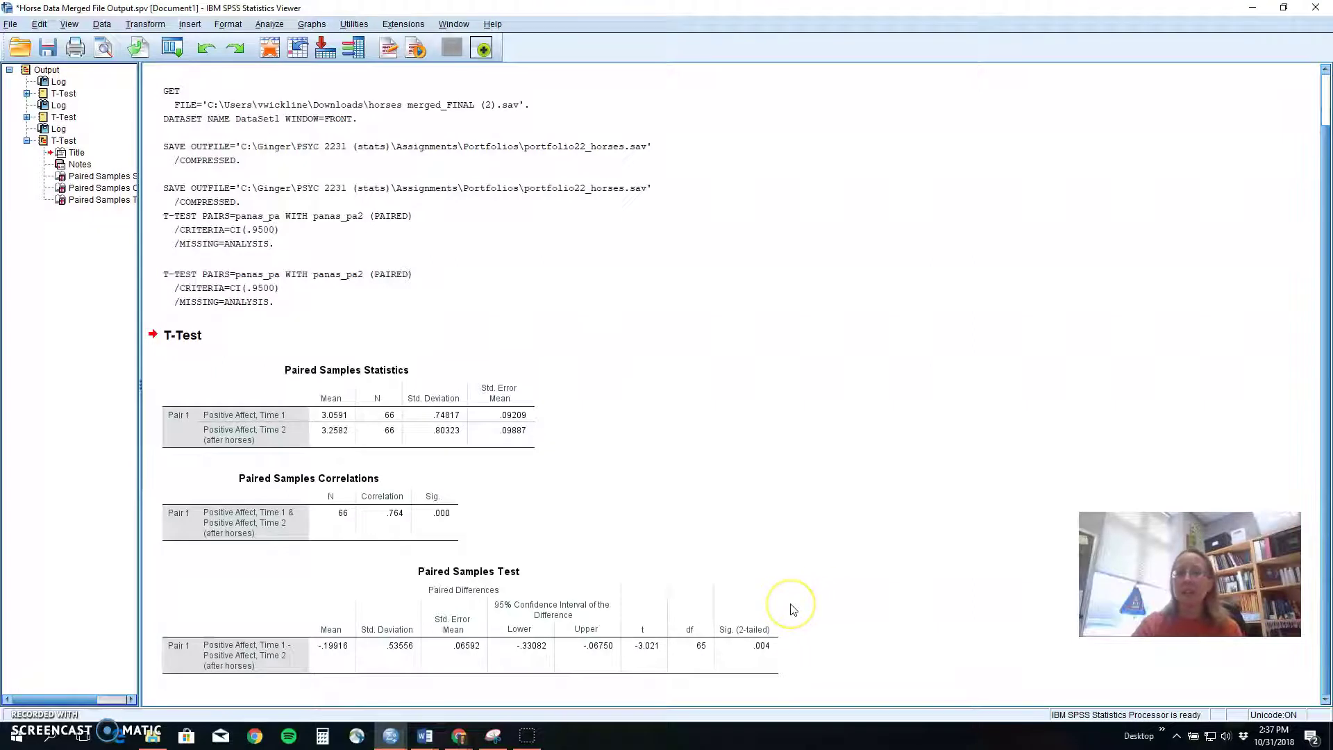
{"action": "left_click", "coordinate": [729, 669]}
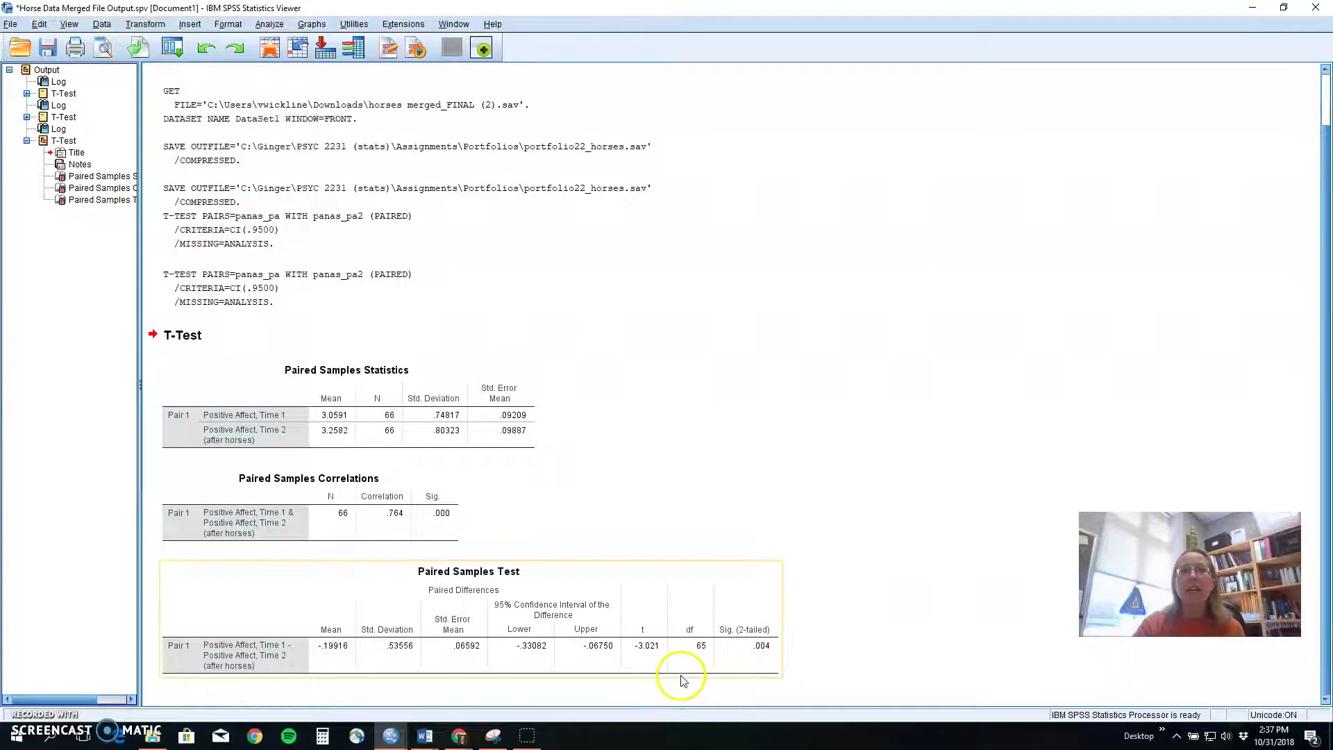
{"action": "left_click", "coordinate": [659, 632]}
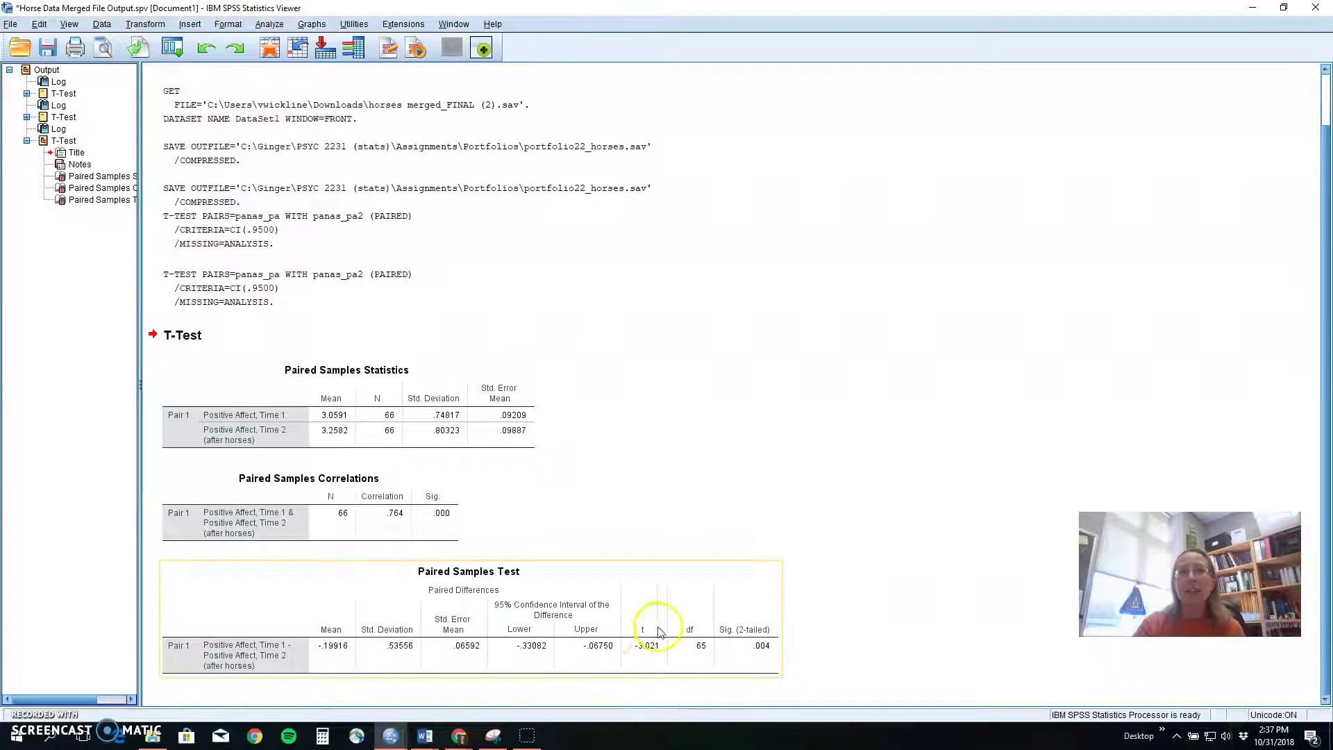
{"action": "left_click", "coordinate": [798, 633]}
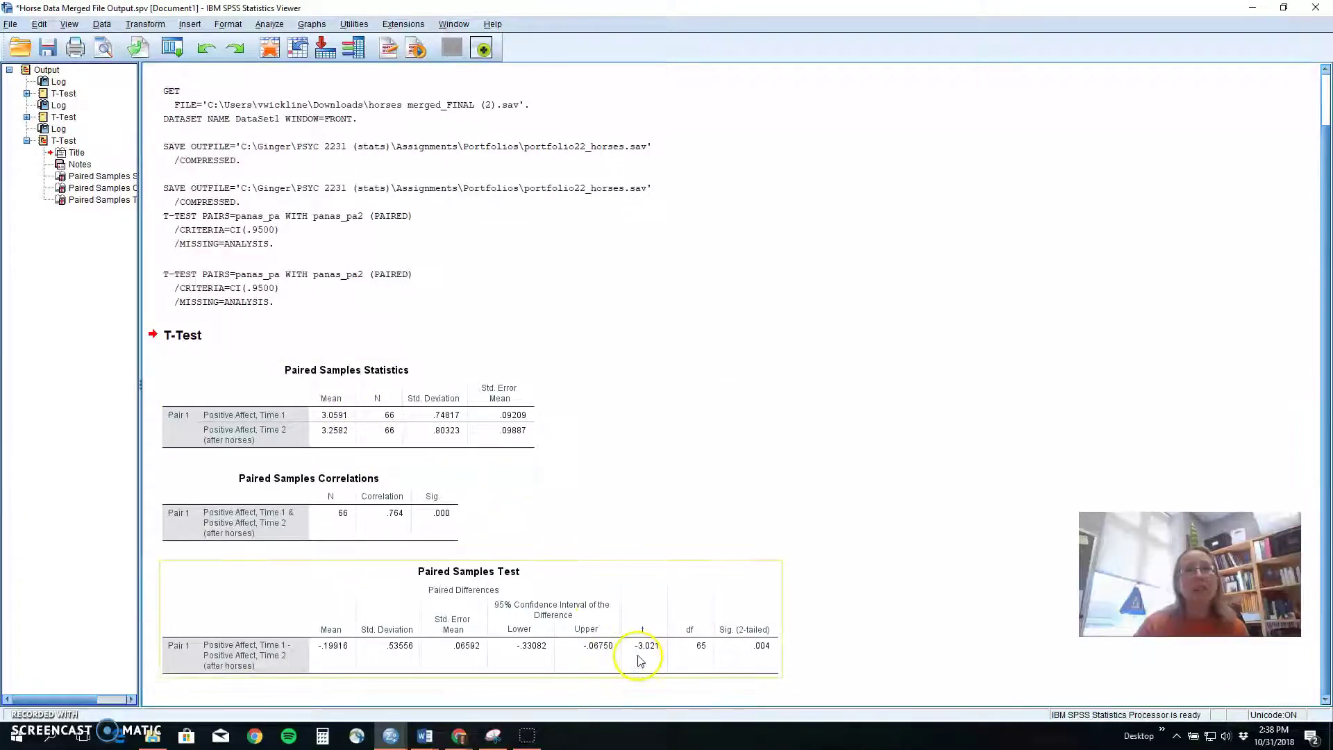
{"action": "left_click", "coordinate": [334, 420]}
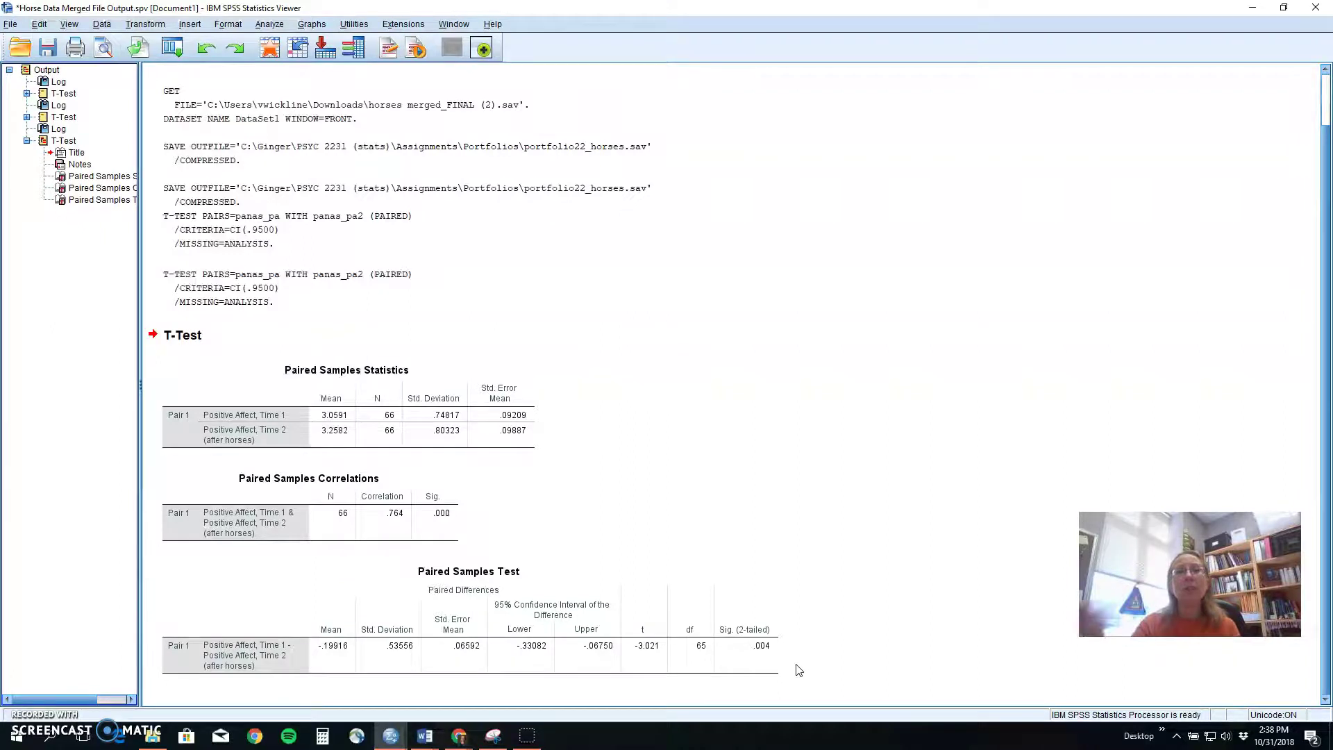
{"action": "left_click", "coordinate": [764, 663]}
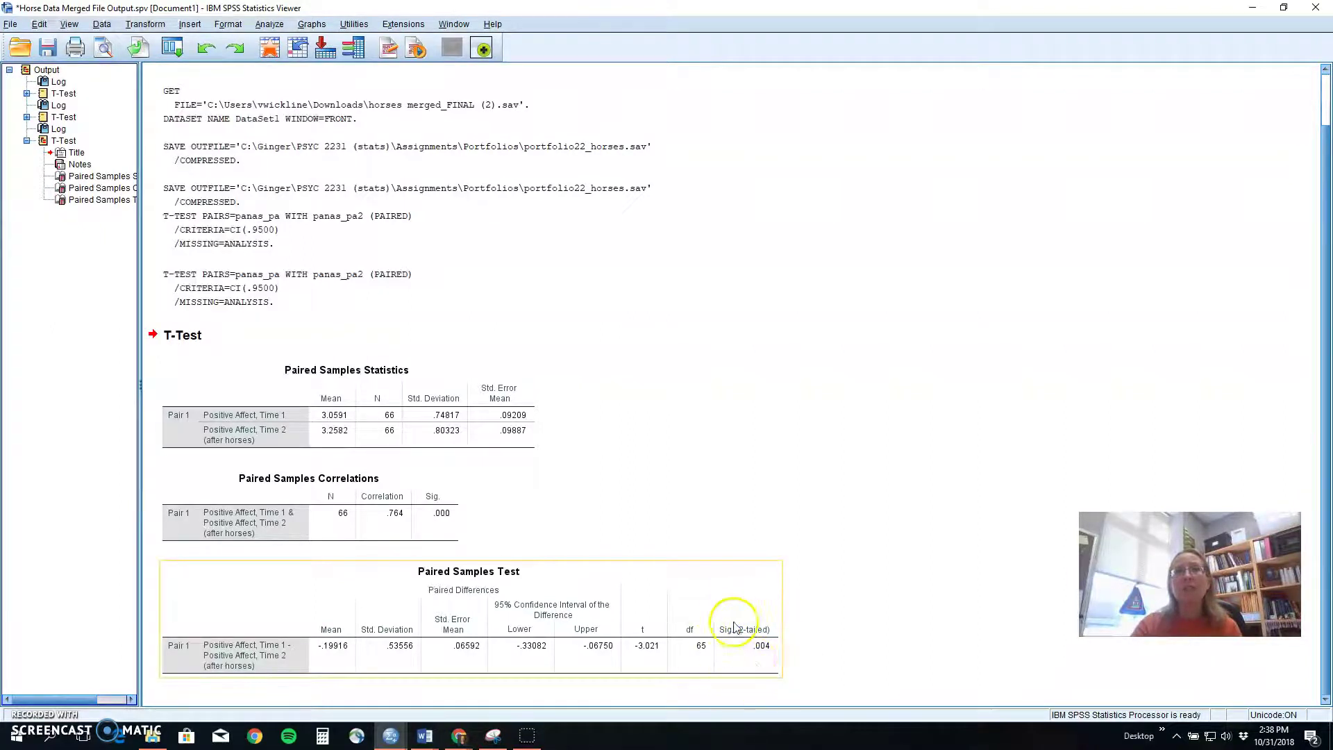
{"action": "left_click", "coordinate": [786, 656]}
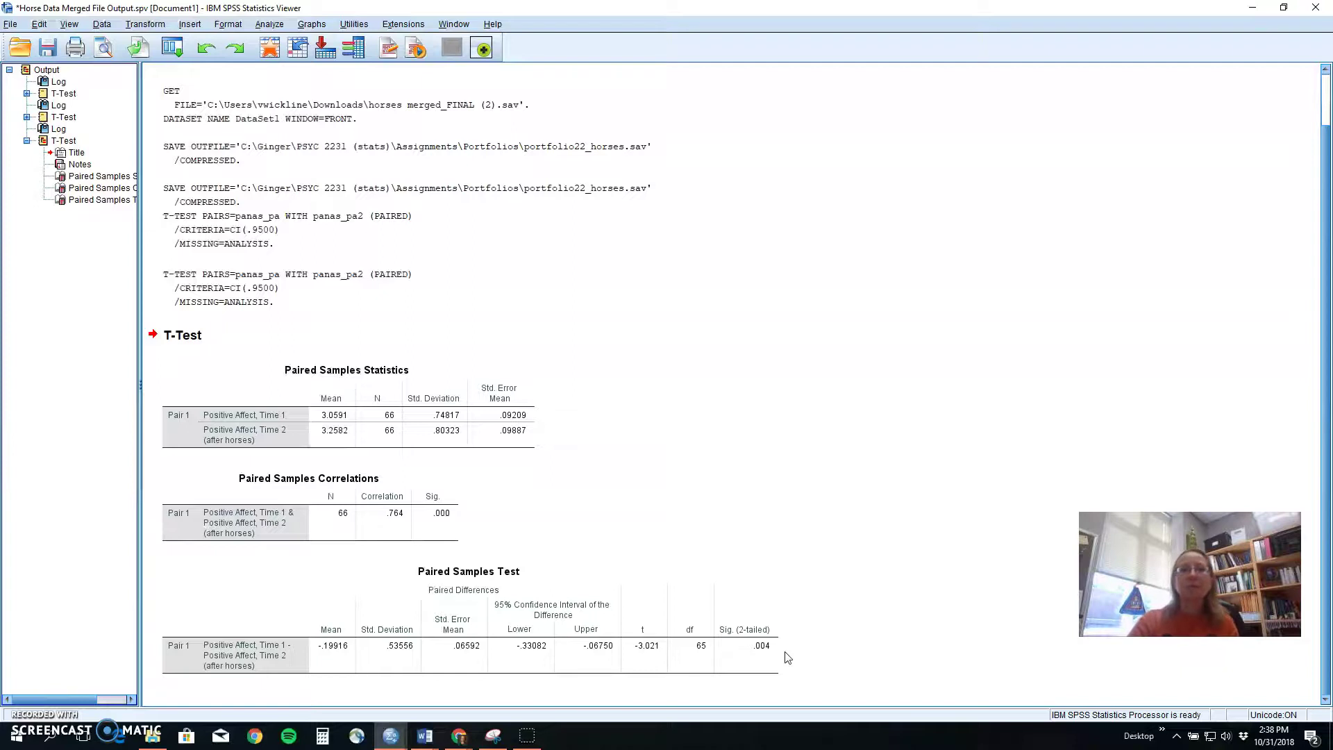
{"action": "left_click", "coordinate": [764, 653]}
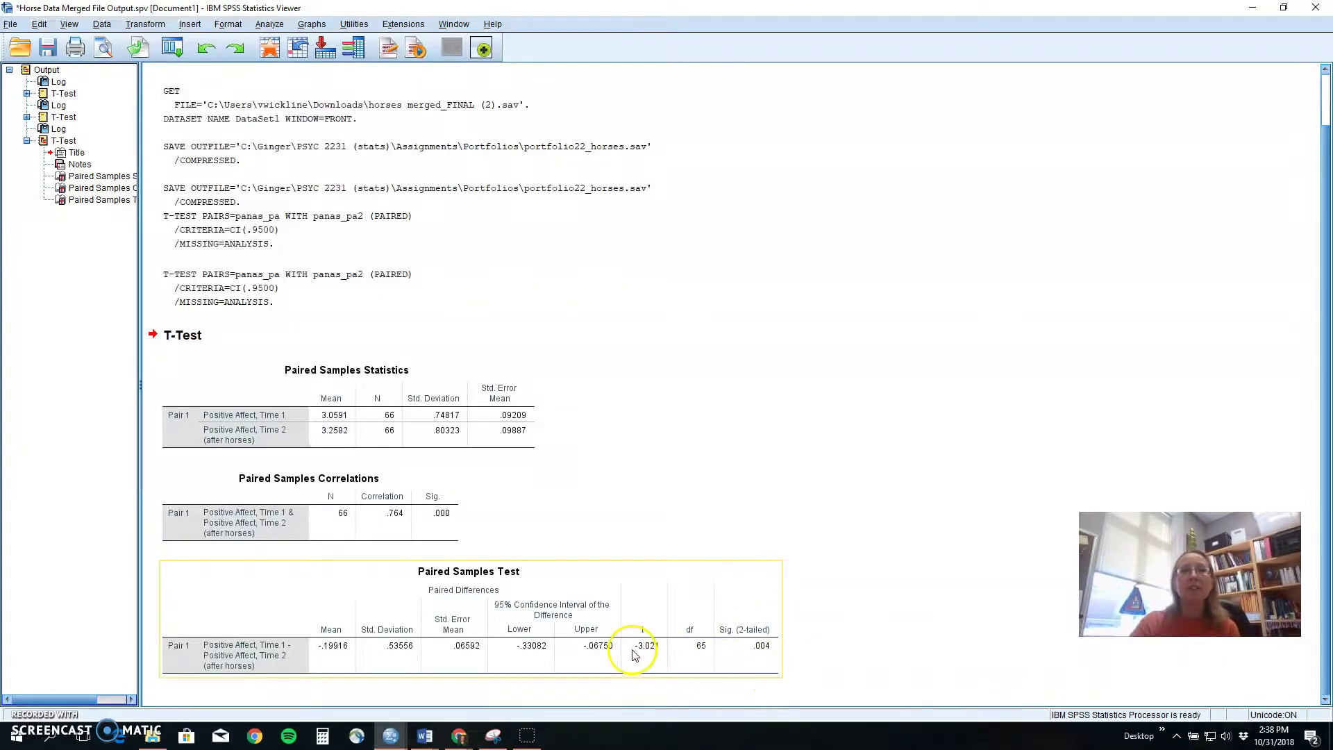
{"action": "left_click", "coordinate": [336, 423]}
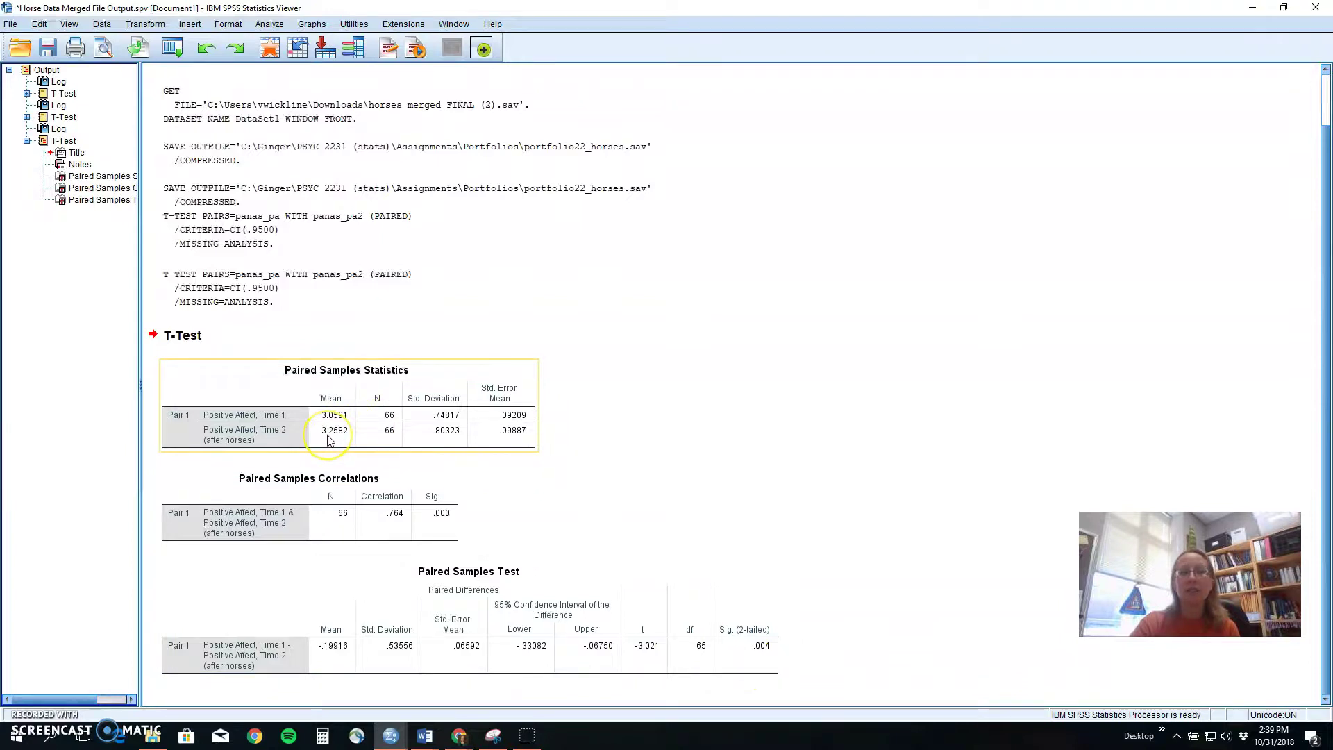